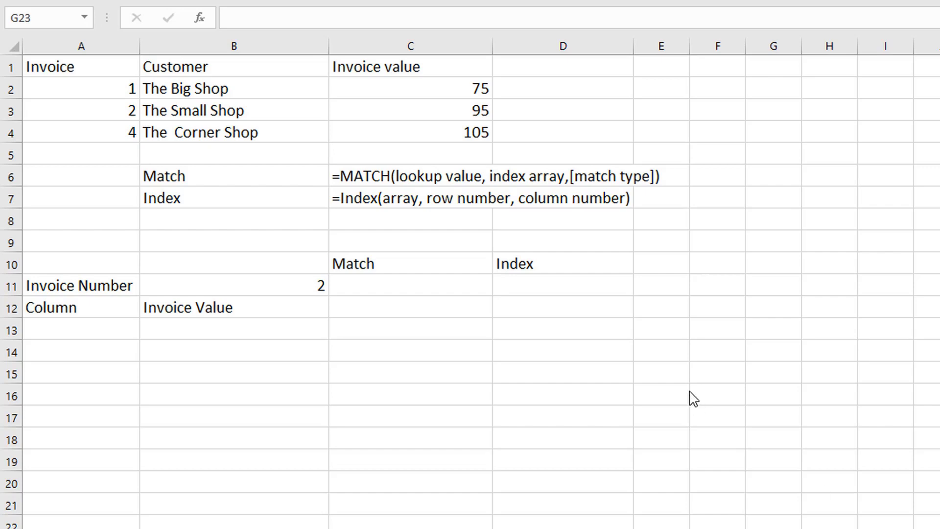
# - Enter =MATCH(B11,A1:A4,0) in C11 so it returns row 3 for invoice 2
pyautogui.click(378, 283)
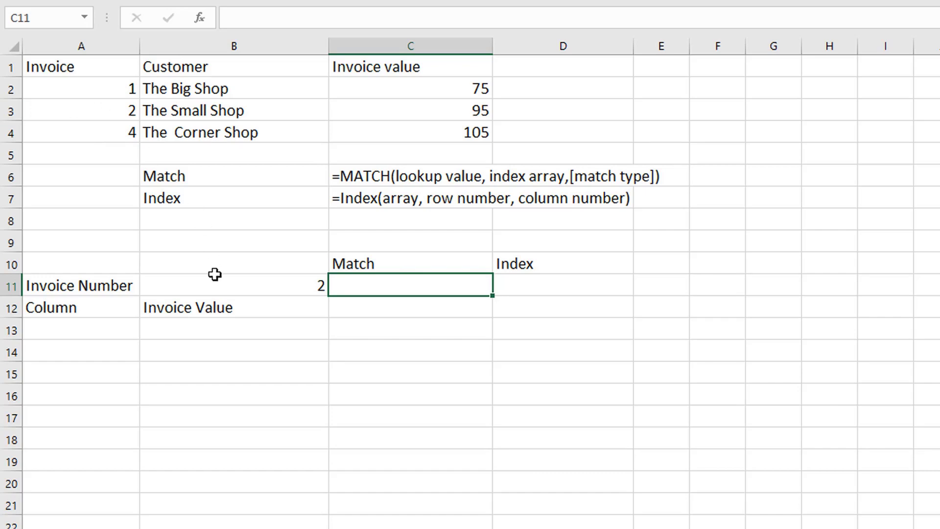
pyautogui.write('=')
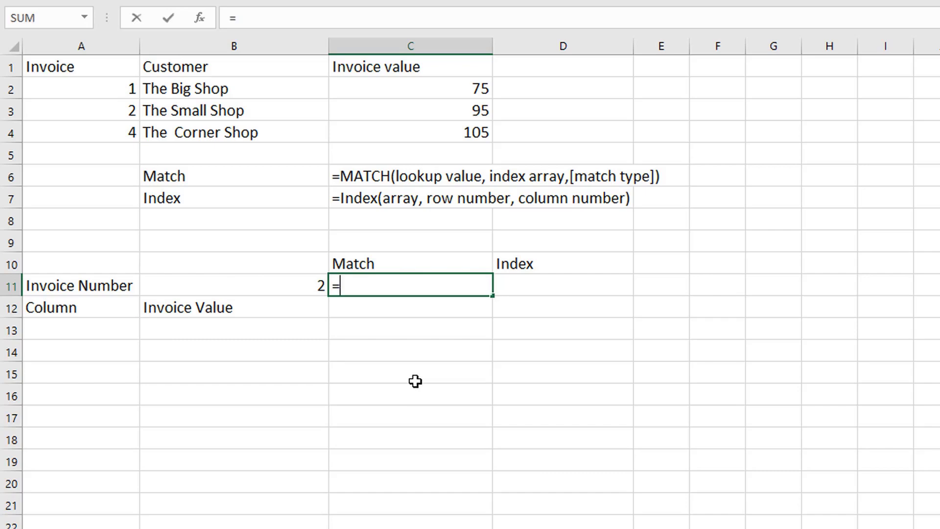
pyautogui.write('match(')
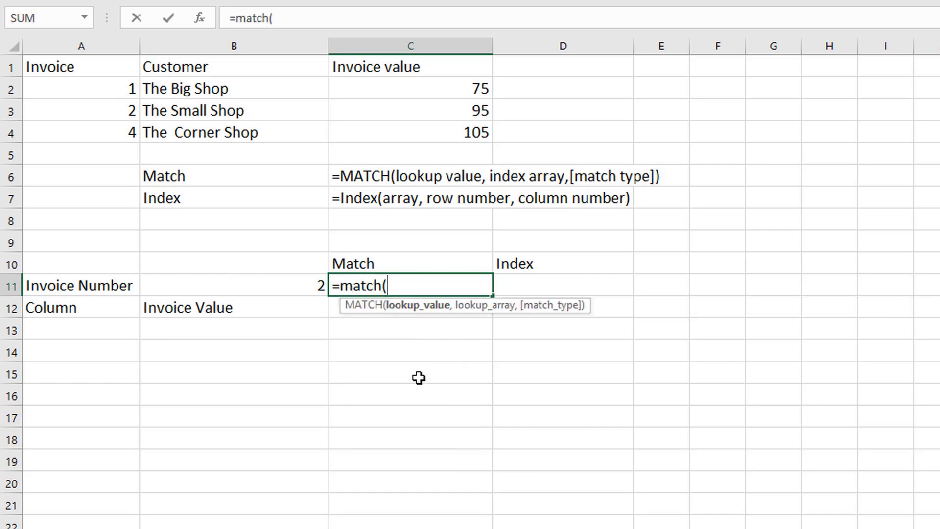
pyautogui.click(260, 287)
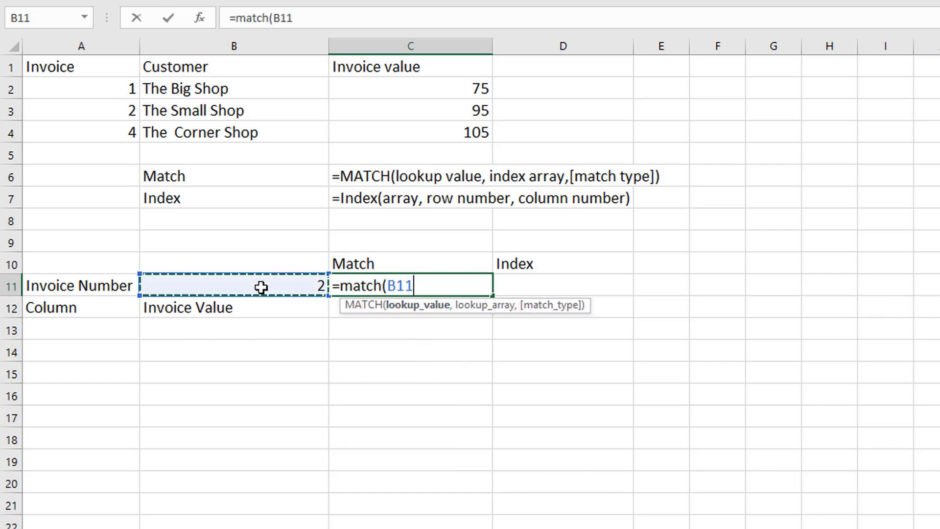
pyautogui.write(',')
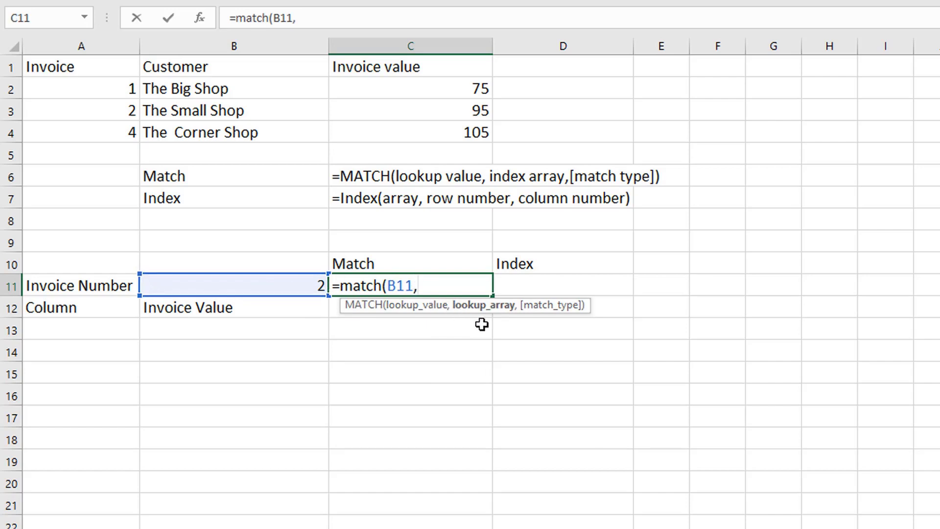
pyautogui.moveTo(126, 64); pyautogui.dragTo(117, 127)
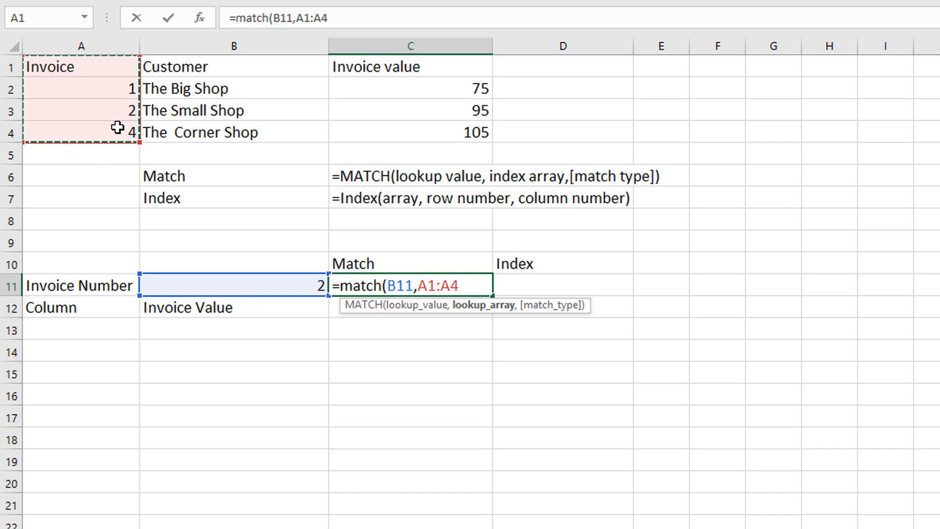
pyautogui.write(',')
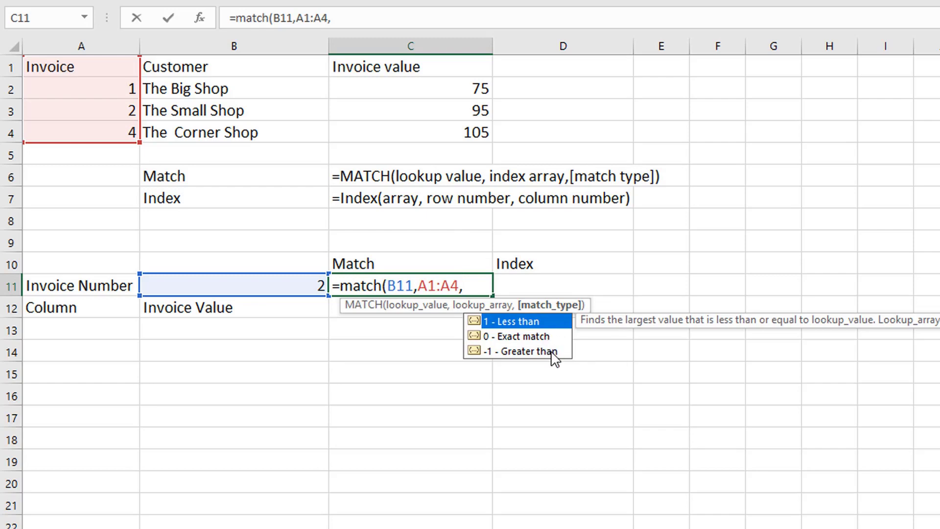
pyautogui.press('Down')
pyautogui.press('Tab')
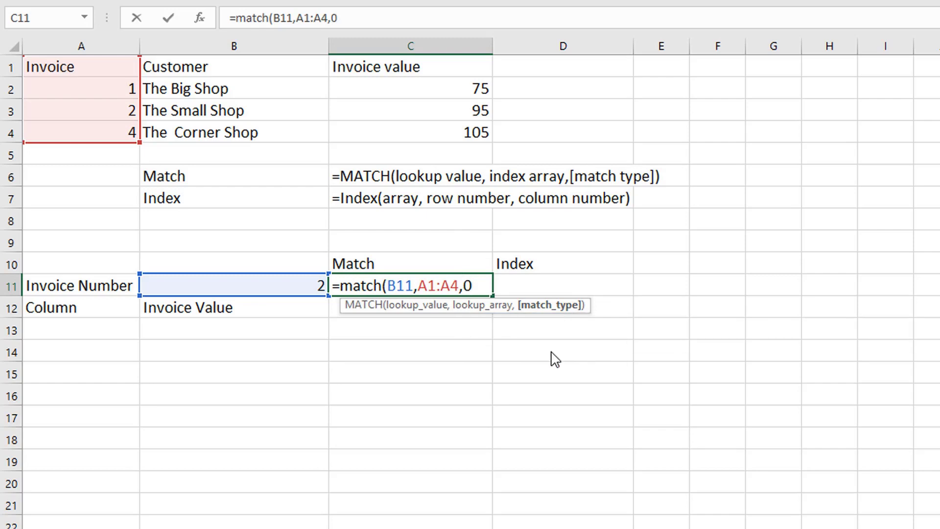
pyautogui.write(')')
pyautogui.press('Return')
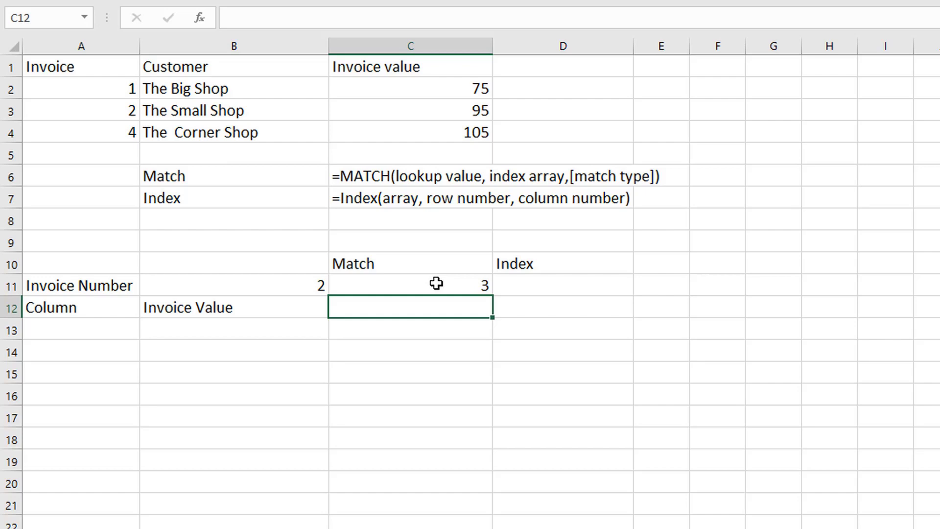
# - Enter =MATCH(B12,A1:C1,0) in C12, giving column 3 for Invoice Value
pyautogui.write('=mat')
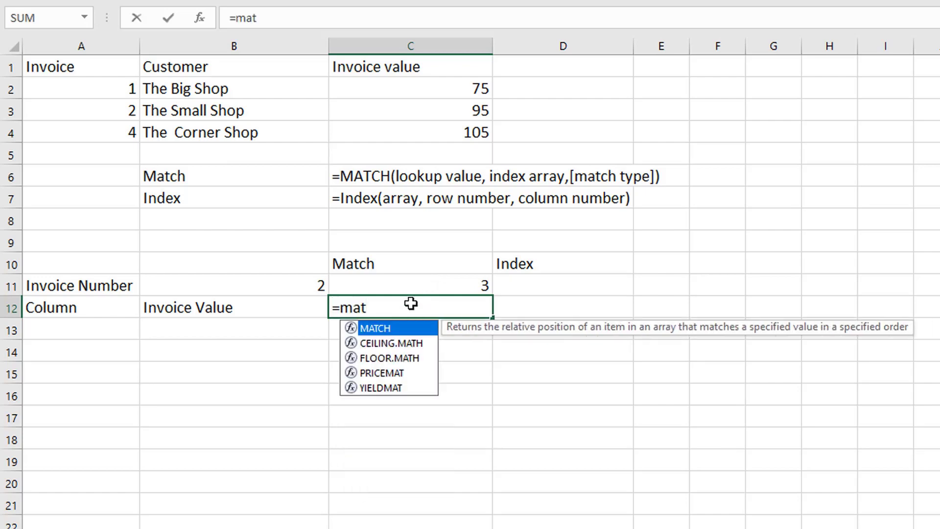
pyautogui.press('Tab')
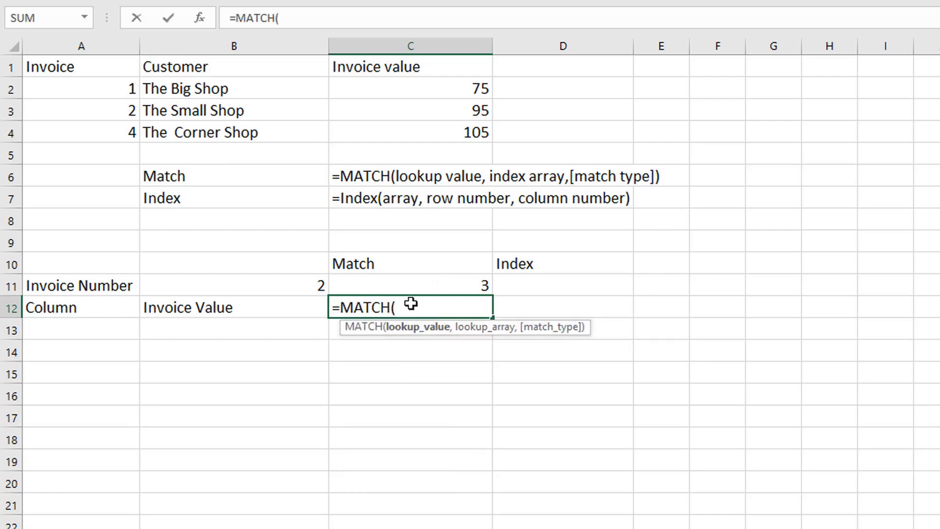
pyautogui.click(204, 305)
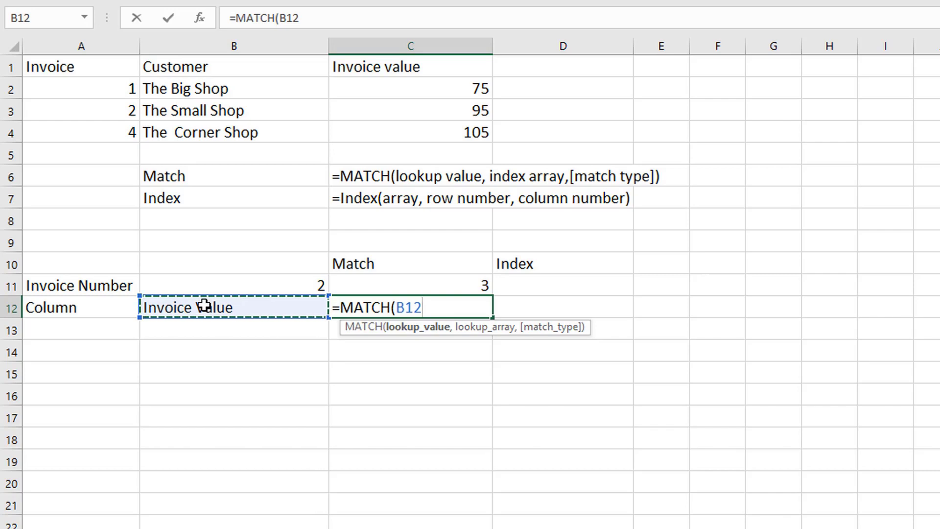
pyautogui.write(',')
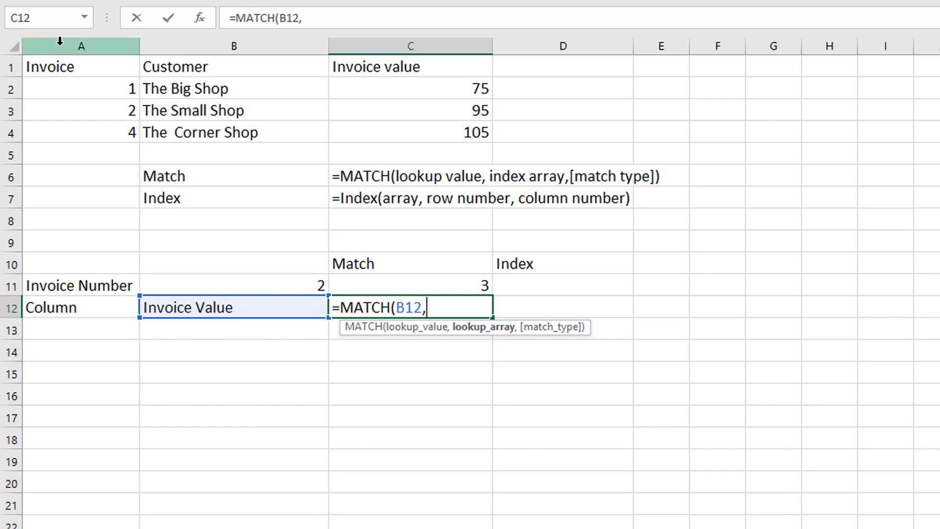
pyautogui.moveTo(54, 68); pyautogui.dragTo(342, 64)
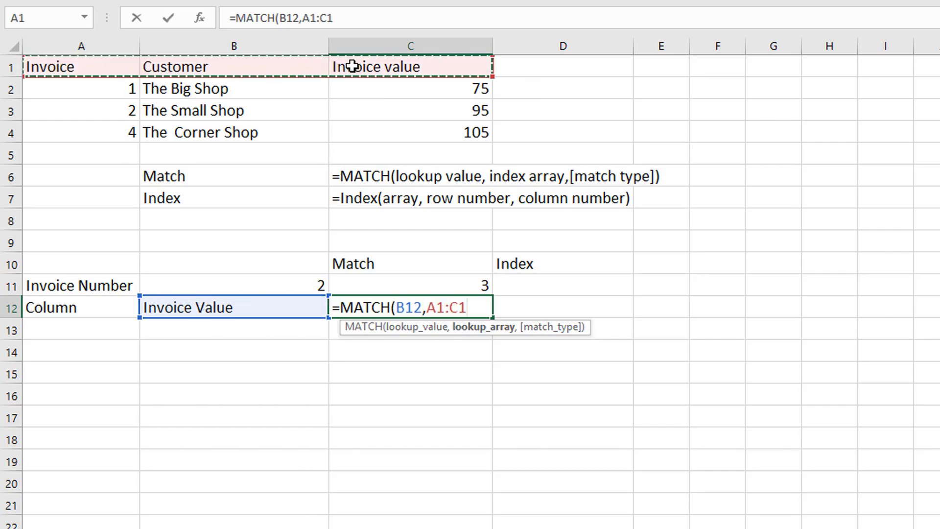
pyautogui.write(',')
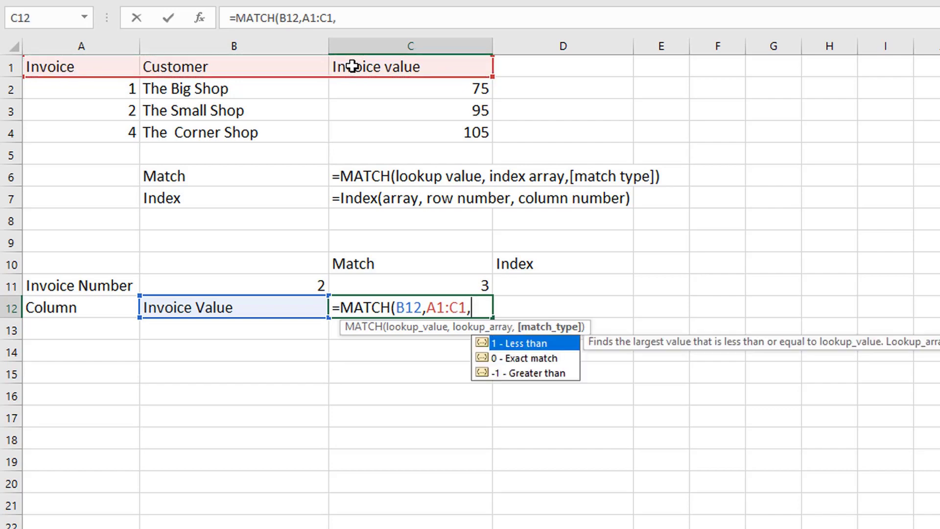
pyautogui.press('Down')
pyautogui.write('0')
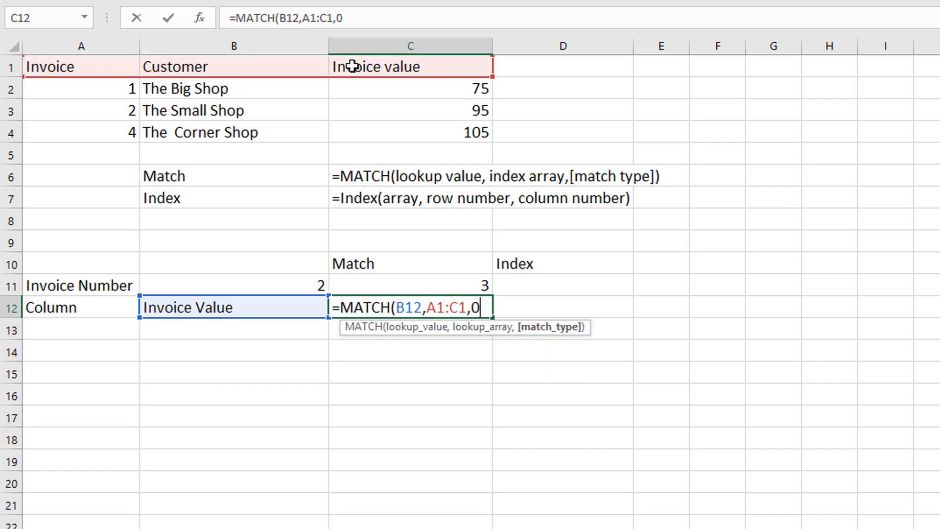
pyautogui.write(')')
pyautogui.press('Return')
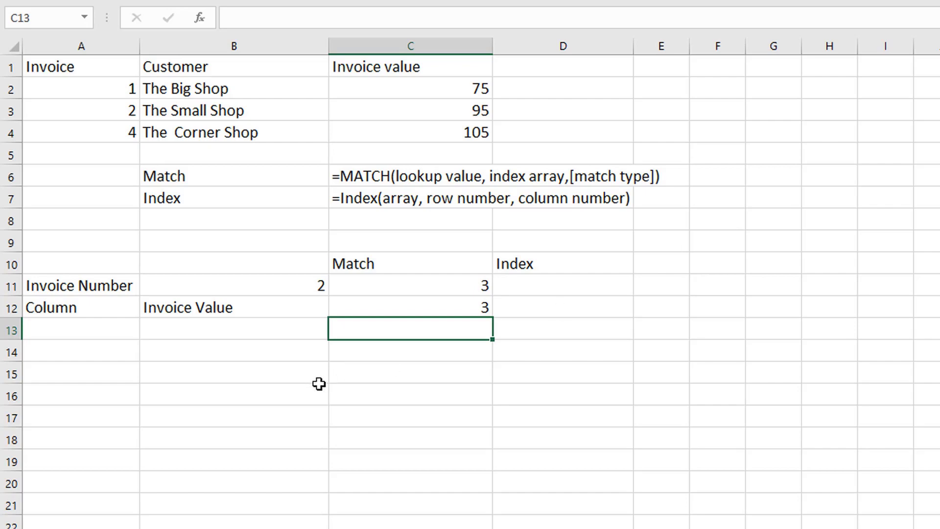
# - Enter =INDEX(A1:C4,C11,C12) in D11, which returns the invoice value 95
pyautogui.click(263, 311)
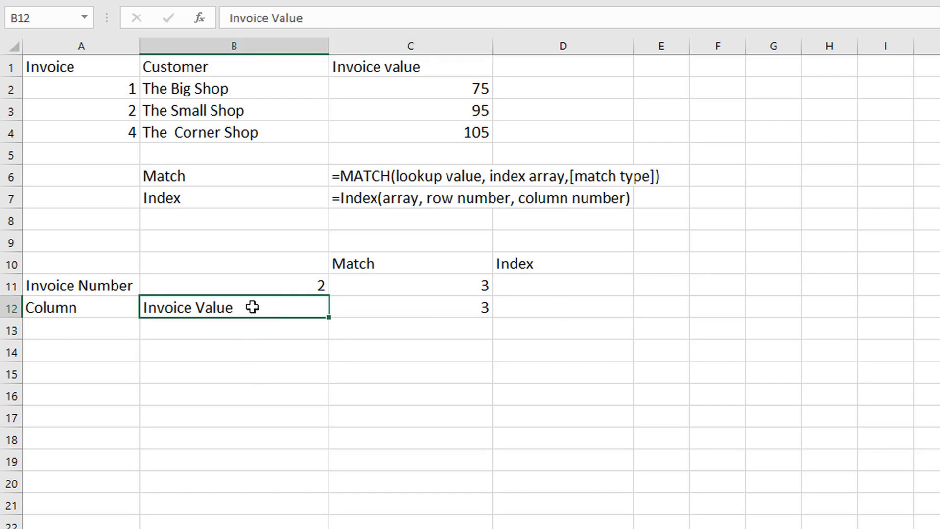
pyautogui.click(274, 282)
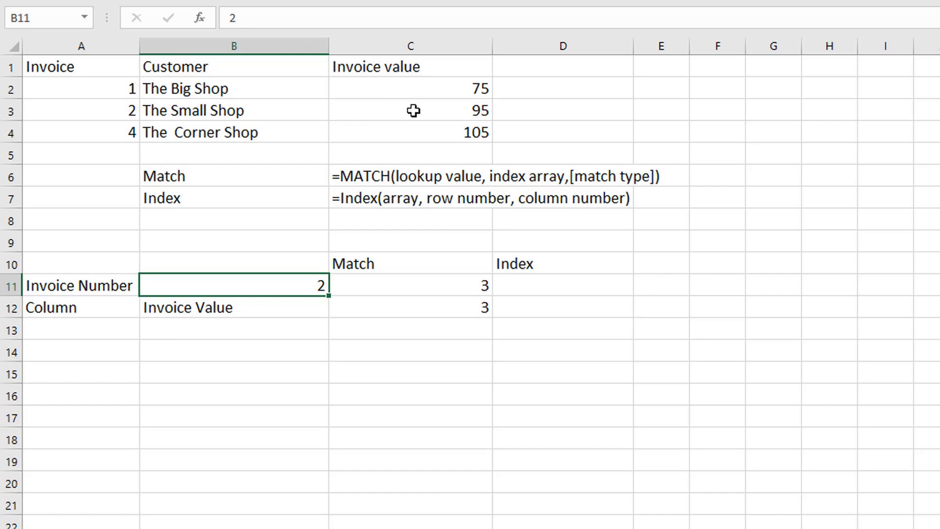
pyautogui.click(560, 281)
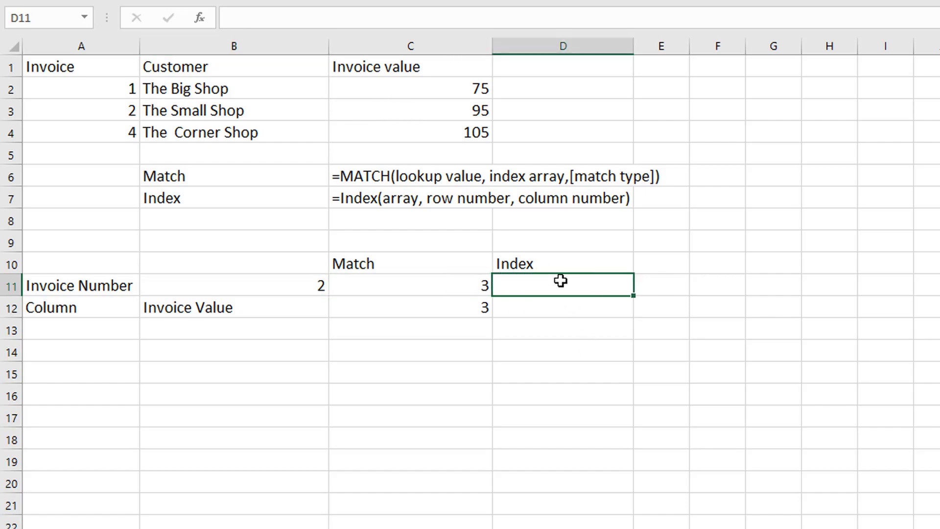
pyautogui.write('=inde')
pyautogui.press('Tab')
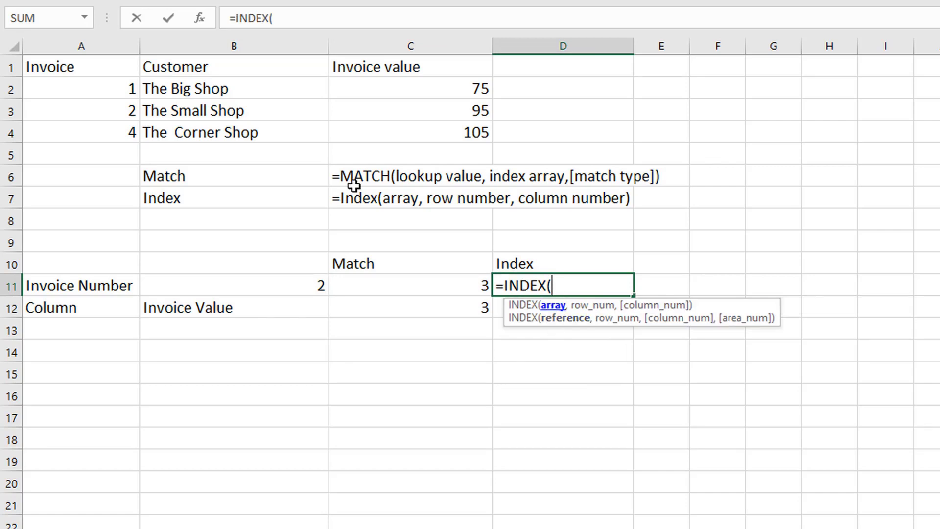
pyautogui.moveTo(63, 68); pyautogui.dragTo(388, 124)
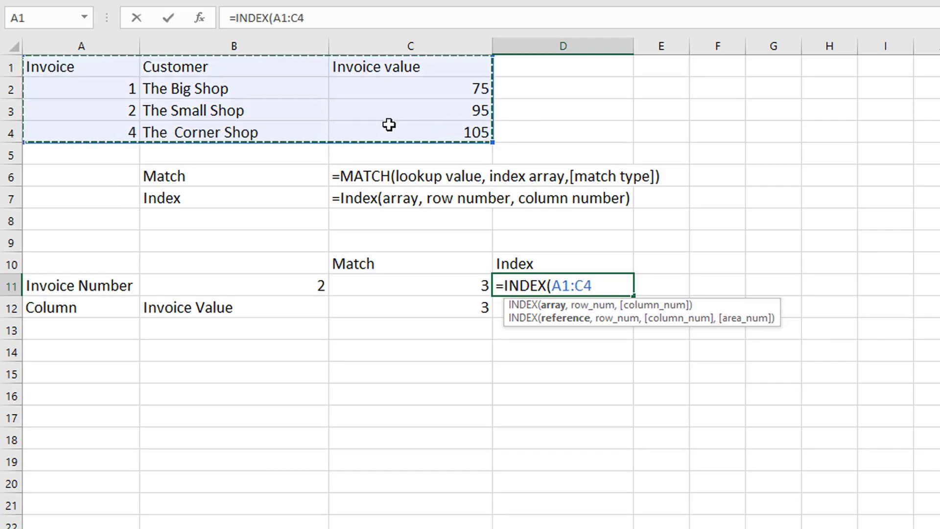
pyautogui.write(',')
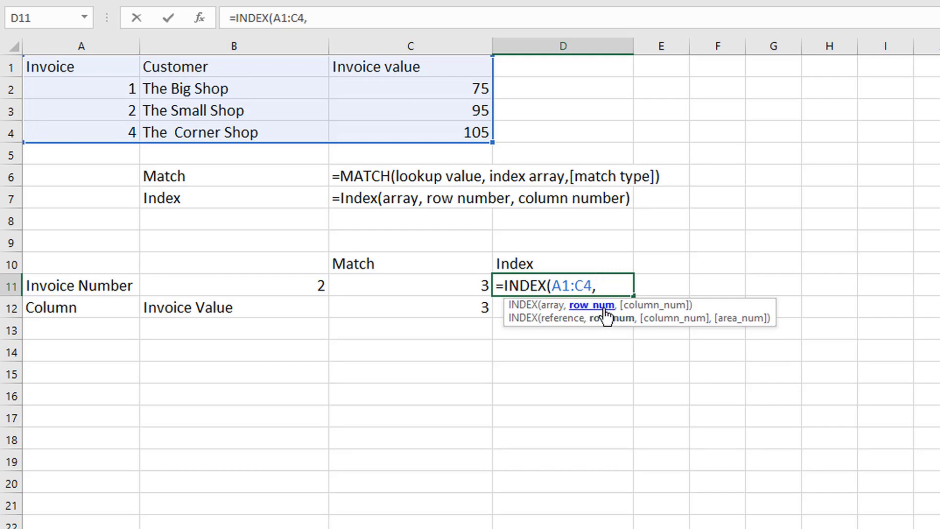
pyautogui.click(366, 285)
pyautogui.write(',')
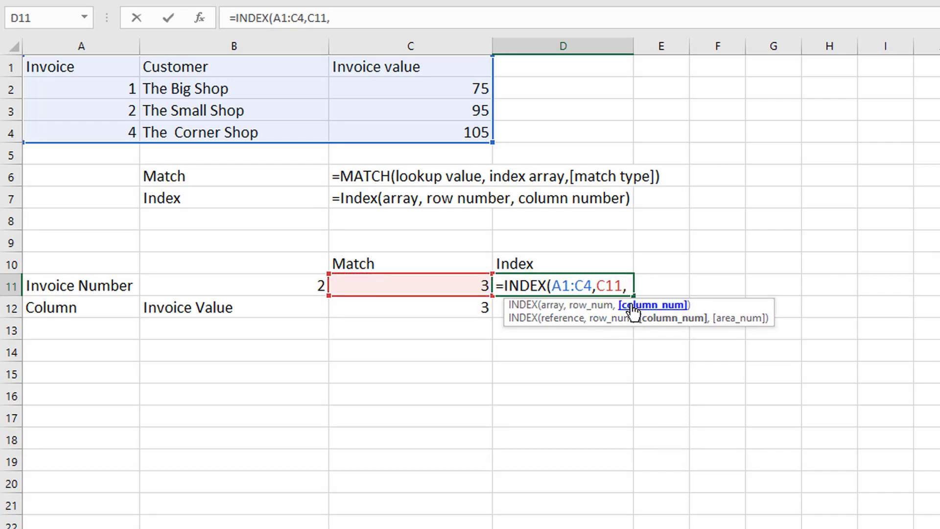
pyautogui.click(456, 308)
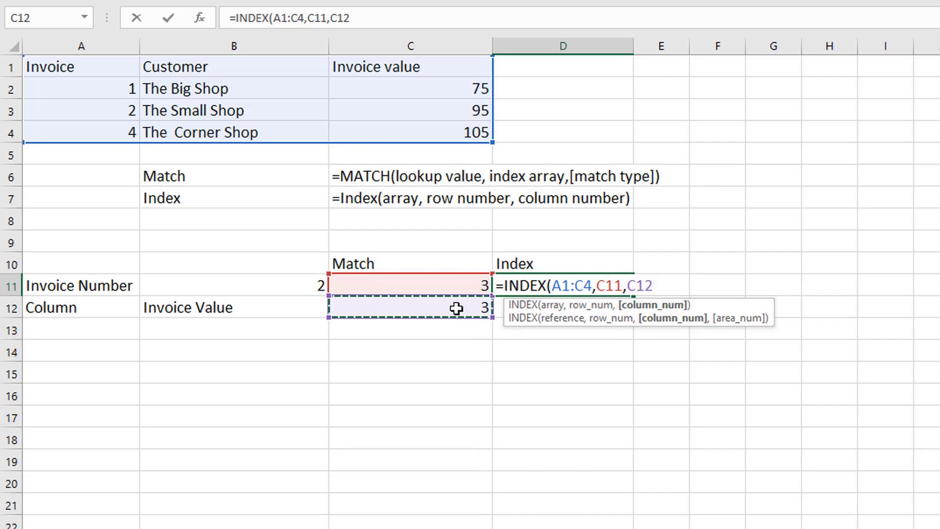
pyautogui.write(')')
pyautogui.press('Return')
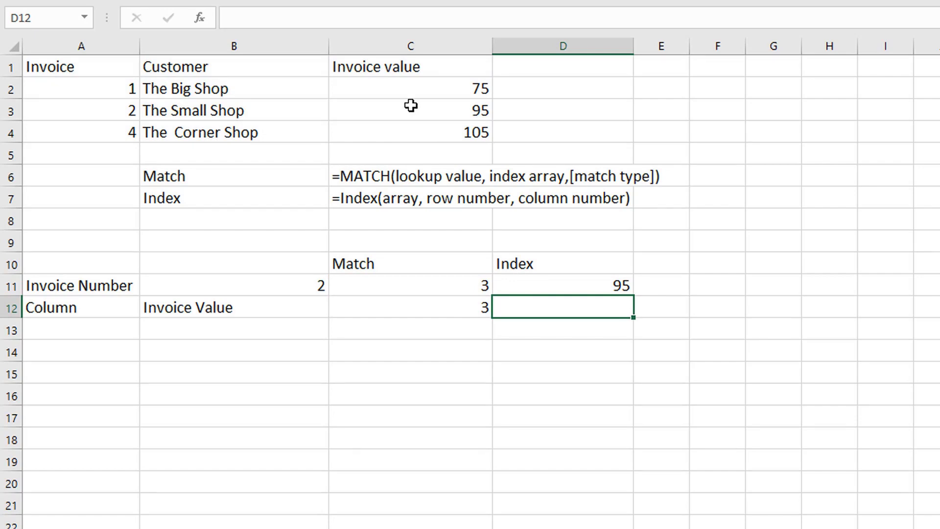
# - Change B11 to invoice 1 and verify C11 now gives 2 and D11 shows 75
pyautogui.click(288, 289)
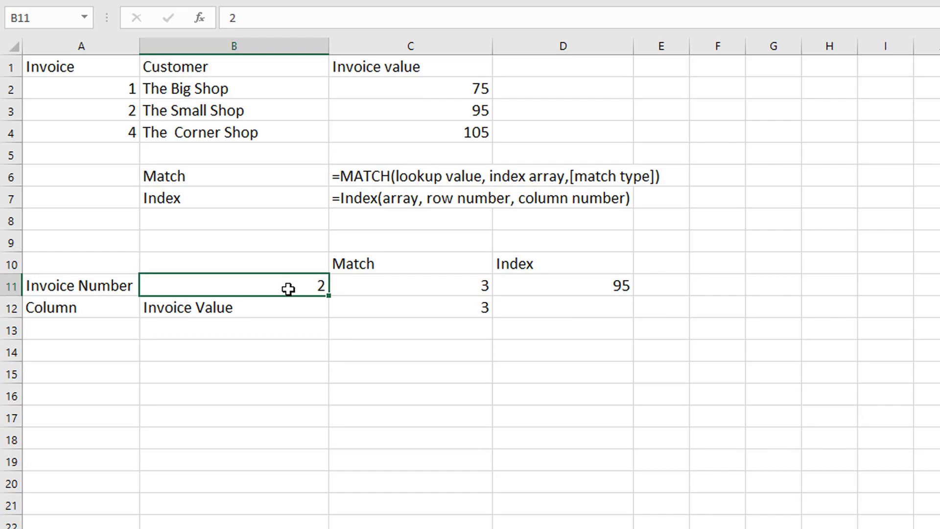
pyautogui.write('1')
pyautogui.press('Return')
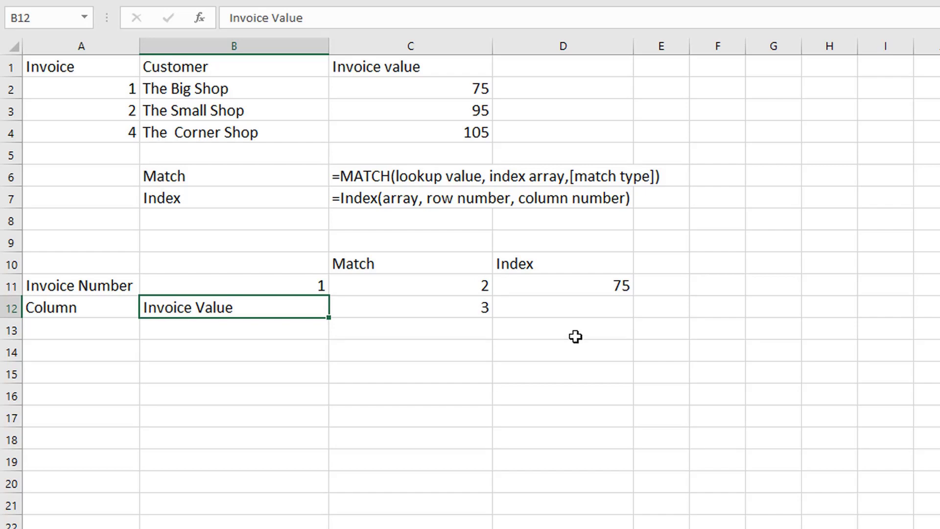
pyautogui.click(457, 280)
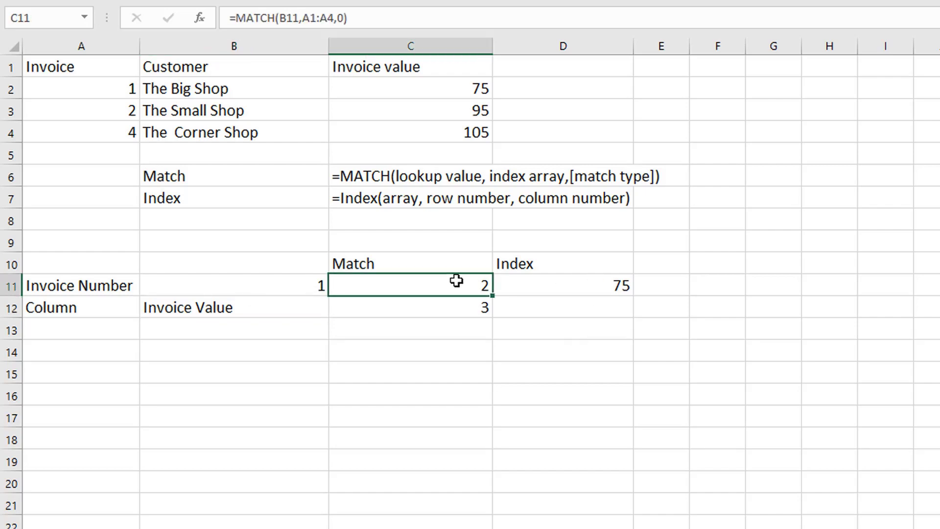
pyautogui.click(538, 284)
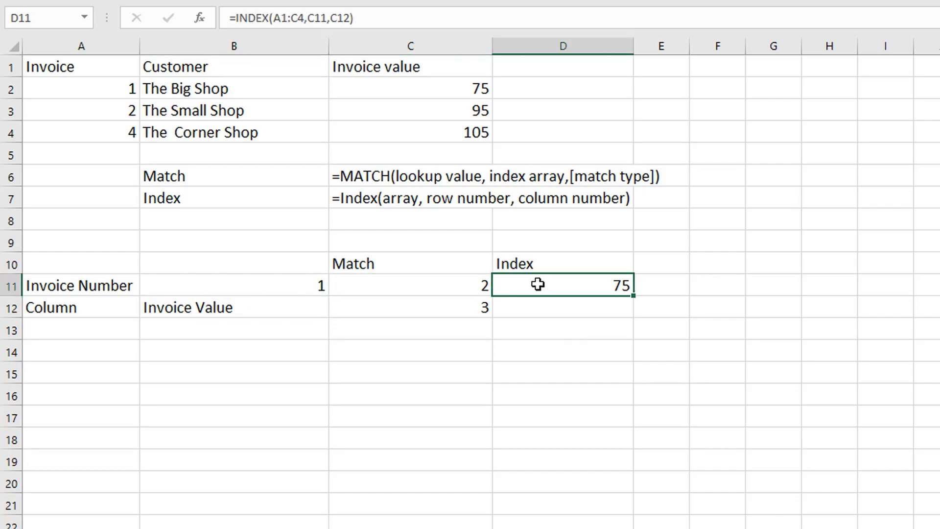
pyautogui.click(535, 301)
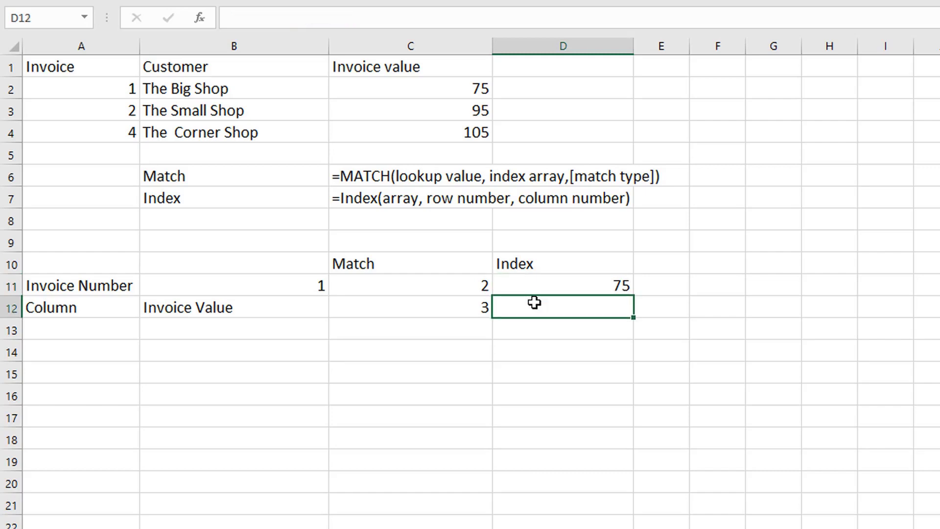
# - Start D12 with =INDEX(A1:C4,MATCH(B11,A1:A4,0) as the row number
pyautogui.write('=in')
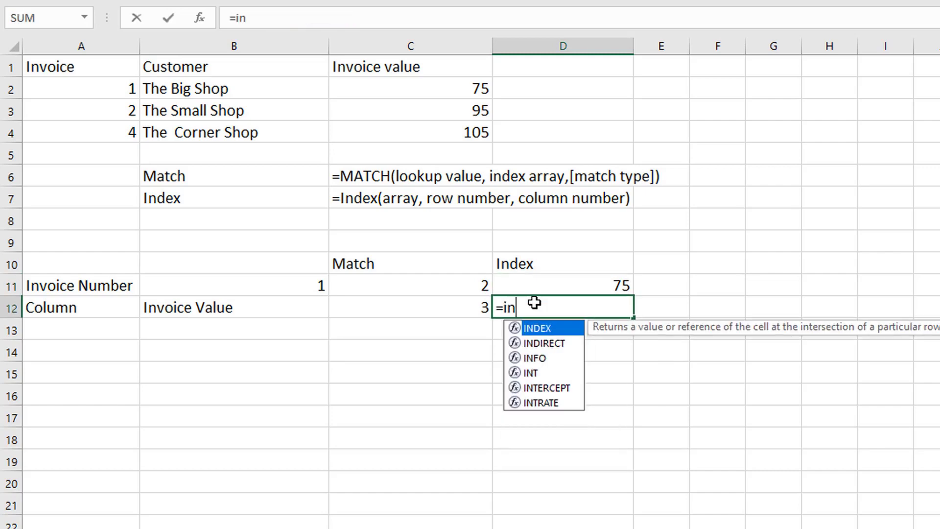
pyautogui.press('Tab')
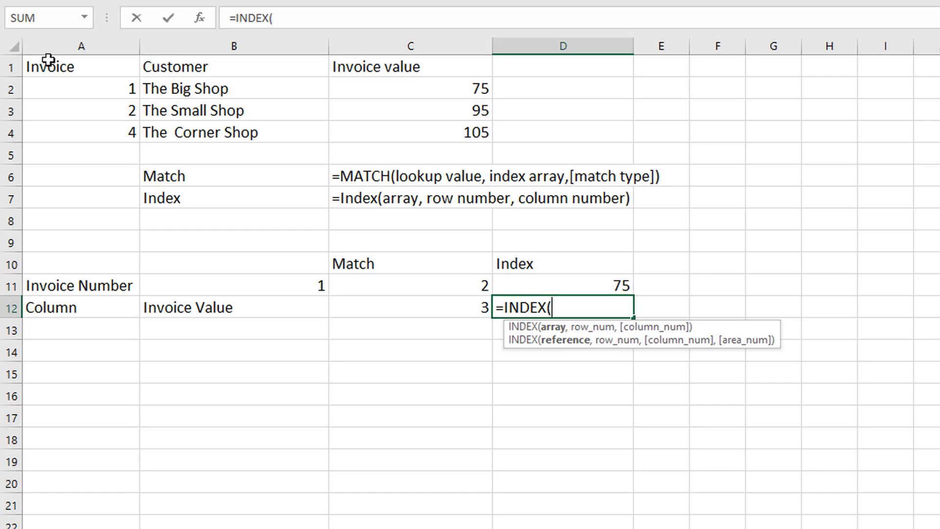
pyautogui.moveTo(46, 59); pyautogui.dragTo(387, 141)
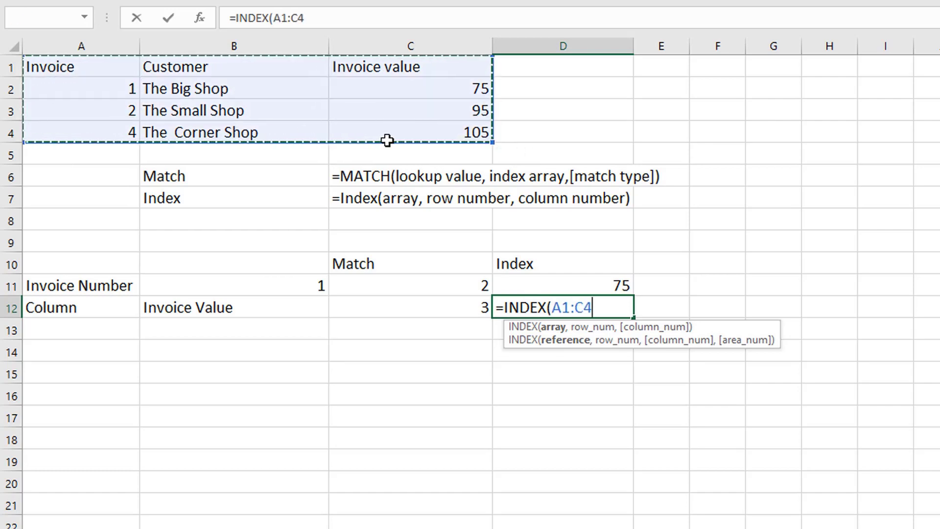
pyautogui.write(',')
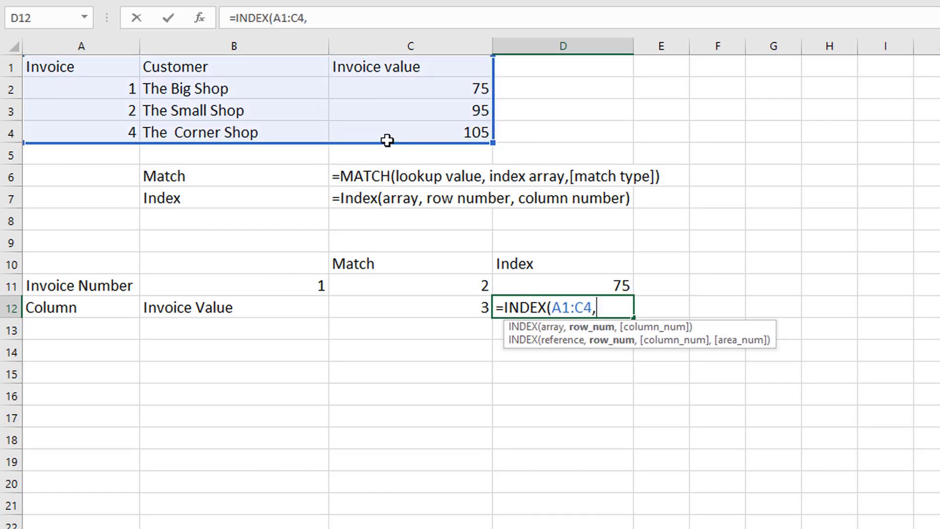
pyautogui.write('match(')
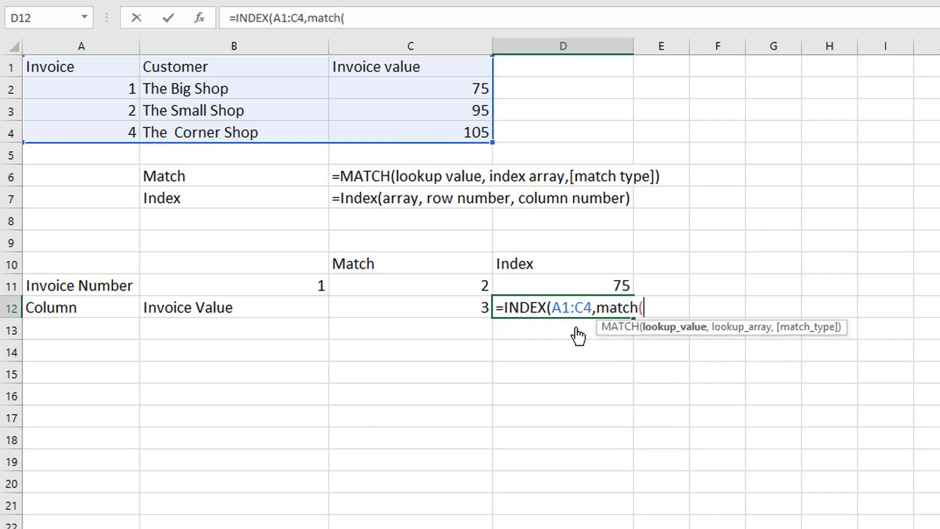
pyautogui.click(269, 289)
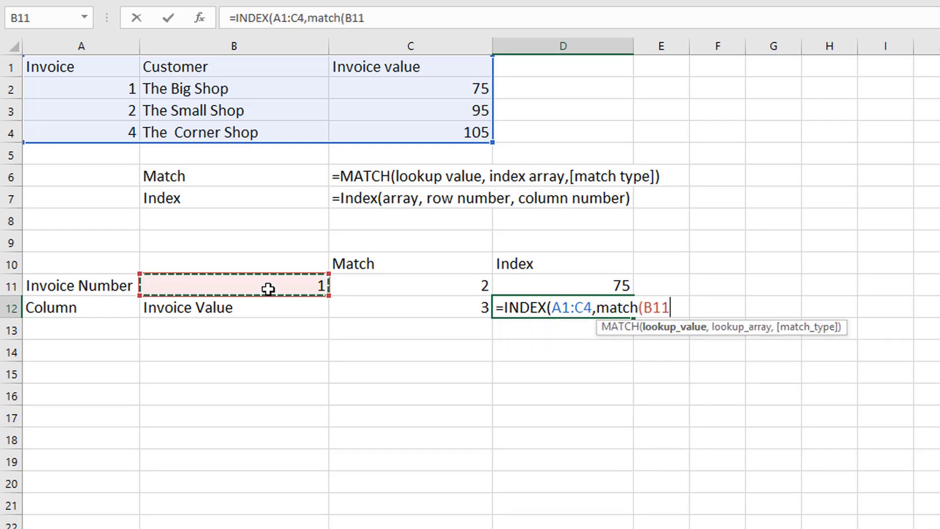
pyautogui.write(',')
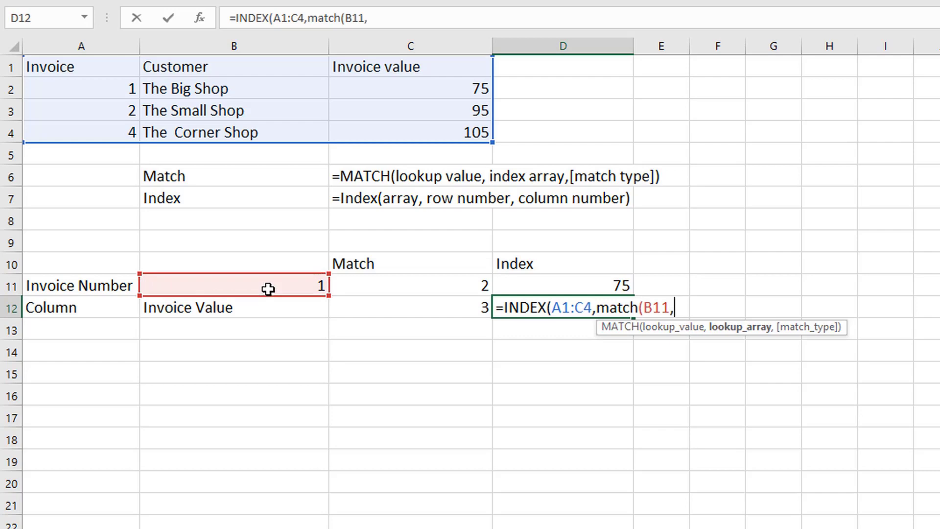
pyautogui.click(102, 60)
pyautogui.moveTo(102, 60); pyautogui.dragTo(86, 130)
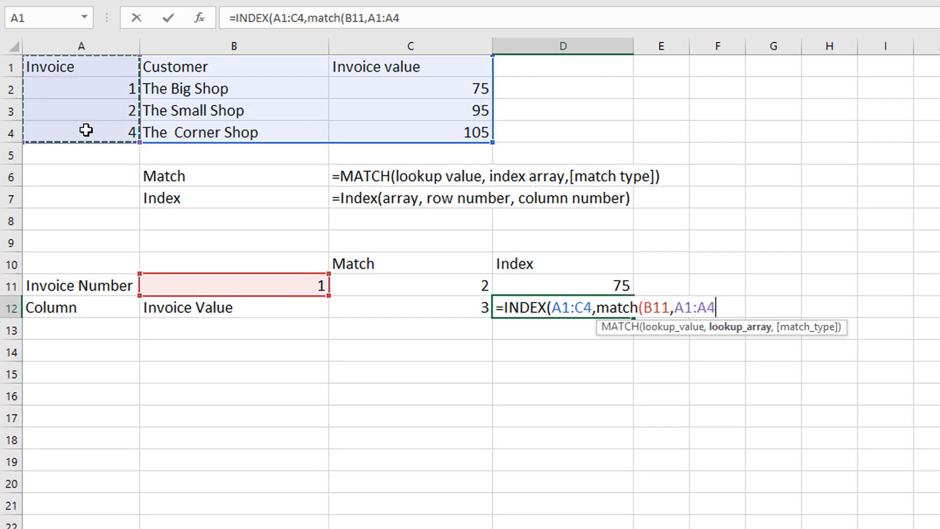
pyautogui.write(',')
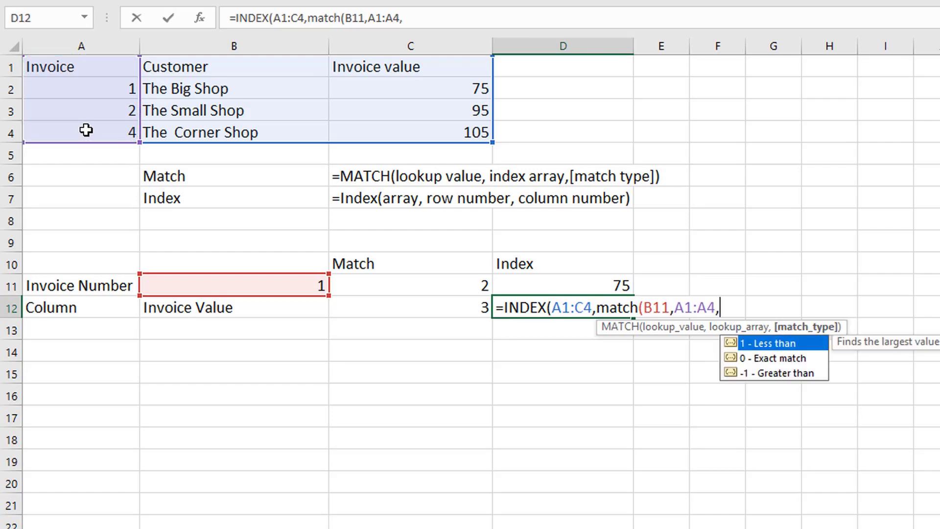
pyautogui.press('Down')
pyautogui.press('Escape')
pyautogui.write('0')
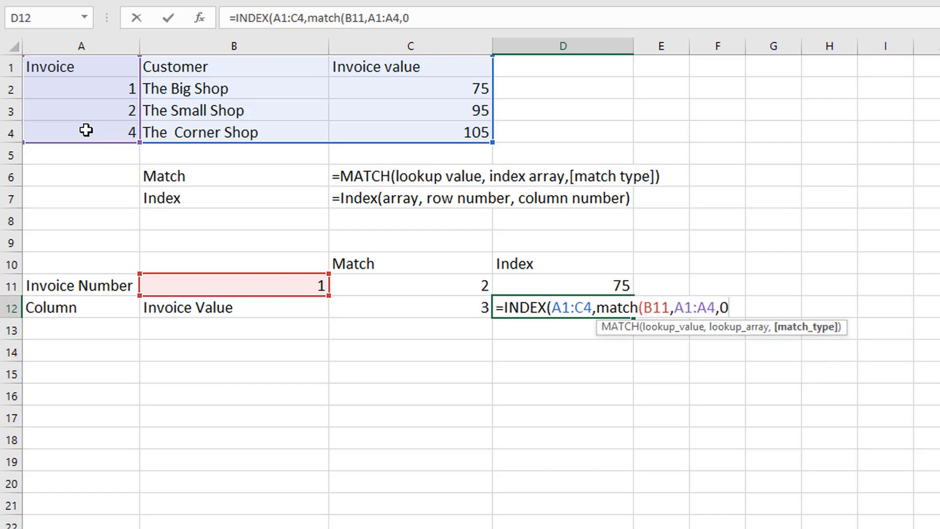
pyautogui.write(')')
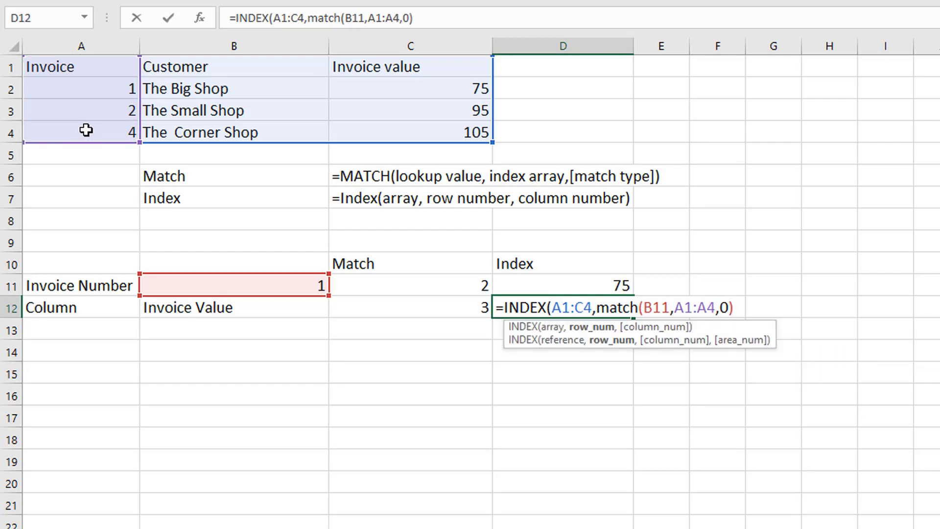
pyautogui.write(',')
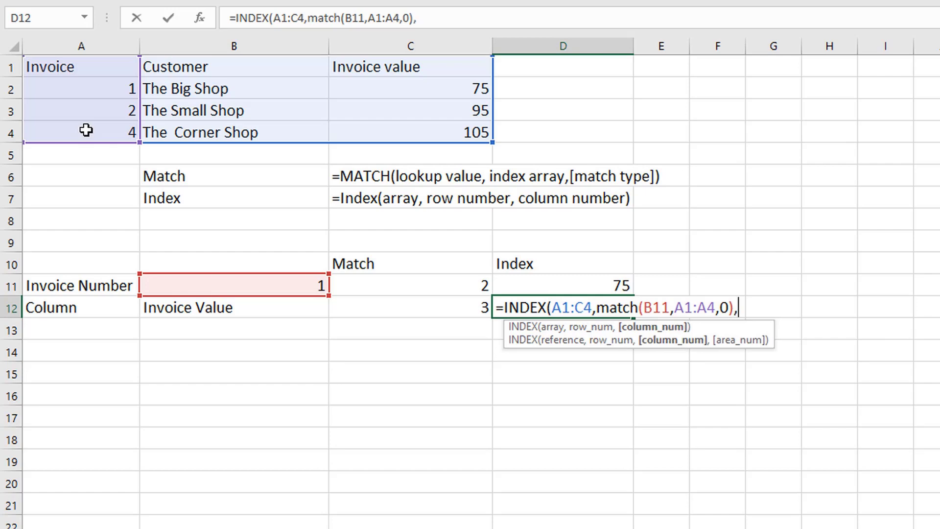
pyautogui.write('mat')
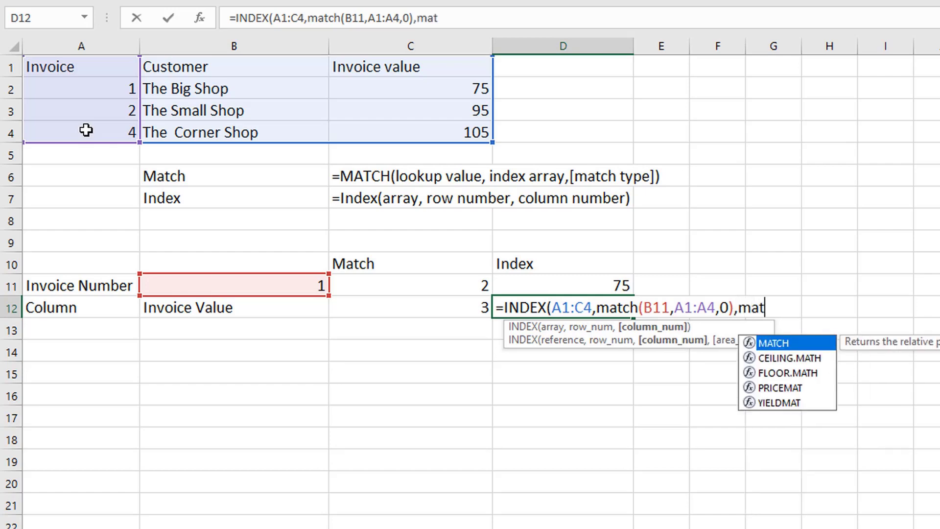
# - Complete D12 with MATCH(B12,A1:C1,0) as the column number, returning 75
pyautogui.press('Tab')
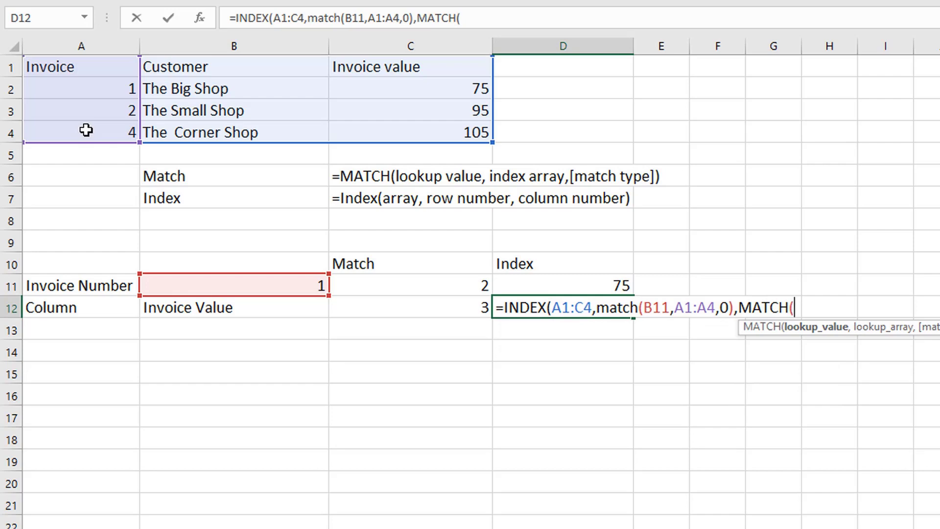
pyautogui.click(245, 307)
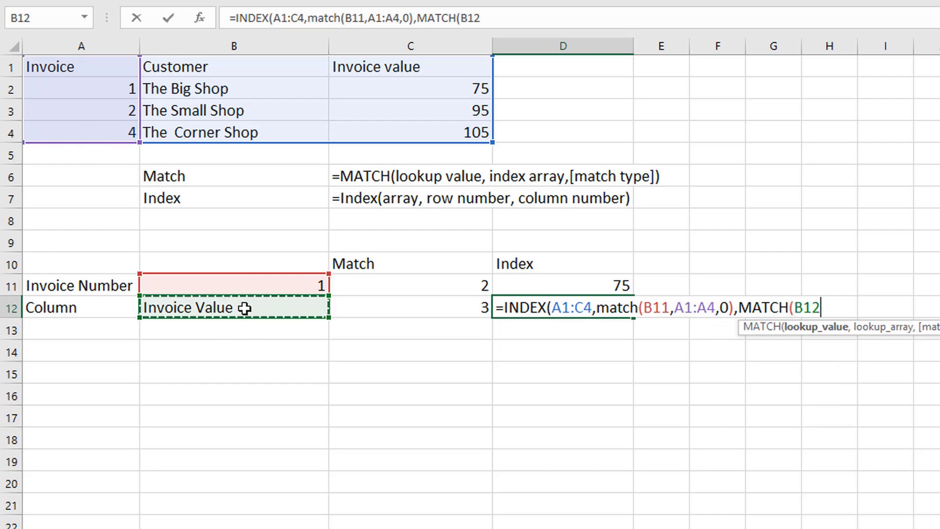
pyautogui.write(',')
pyautogui.click(96, 68)
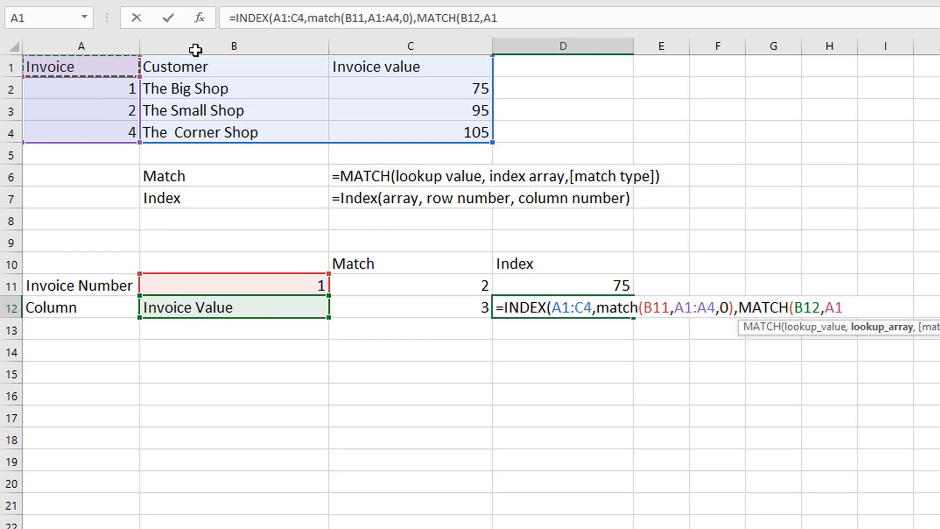
pyautogui.moveTo(195, 50); pyautogui.dragTo(359, 60)
pyautogui.write(',')
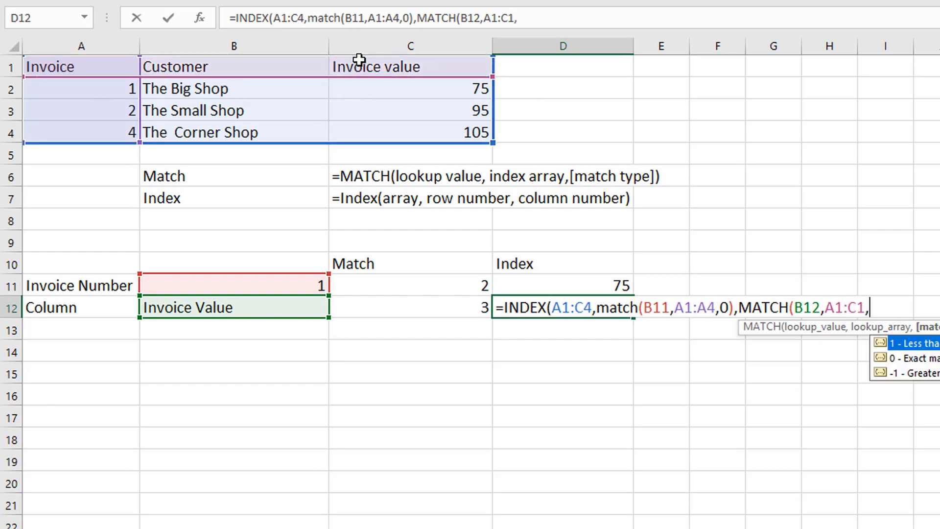
pyautogui.write('0)')
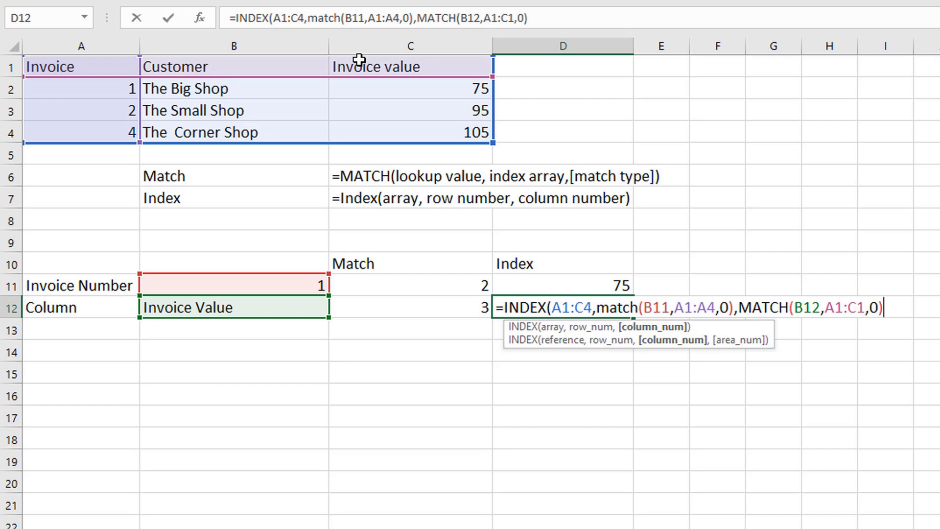
pyautogui.write(')')
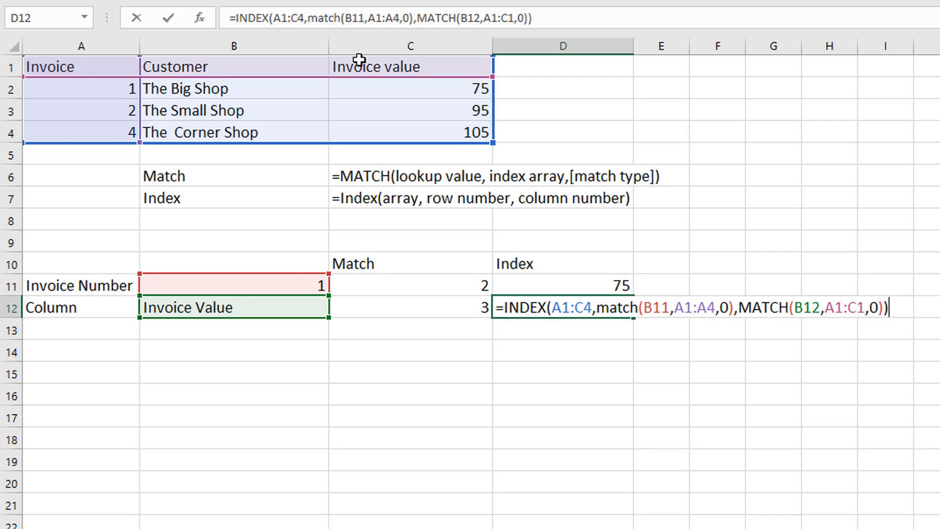
pyautogui.press('Return')
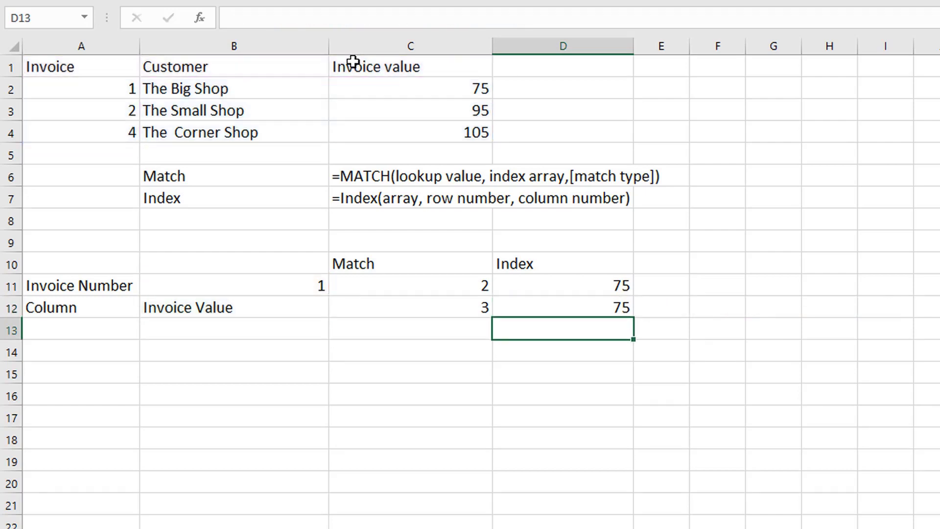
pyautogui.click(530, 307)
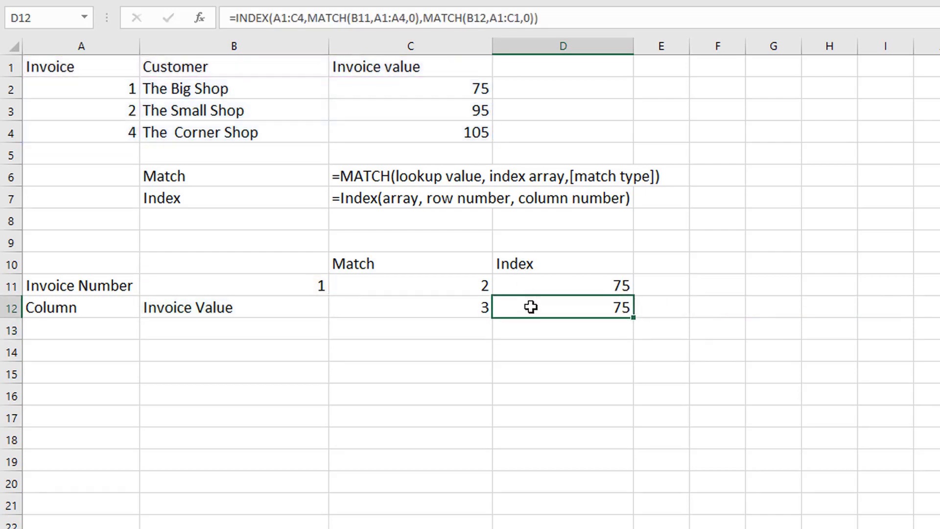
pyautogui.click(558, 279)
pyautogui.press('F2')
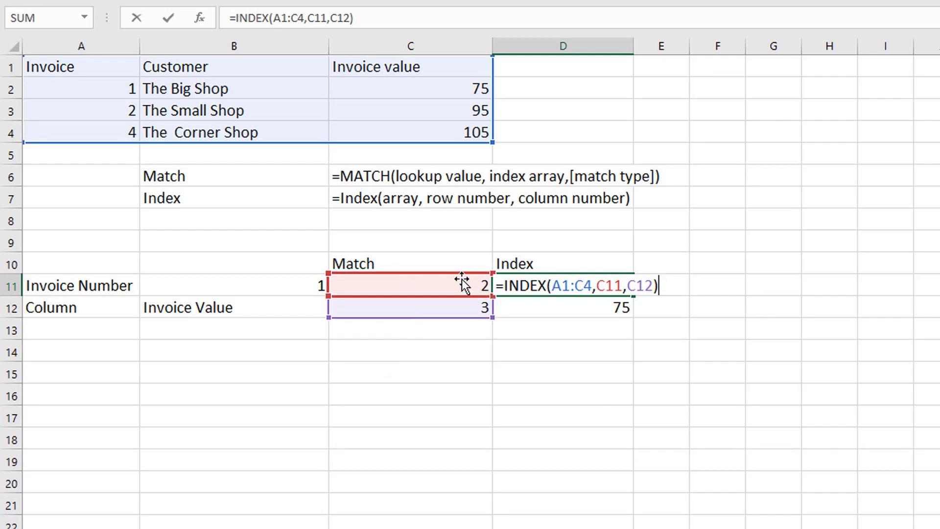
pyautogui.press('Return')
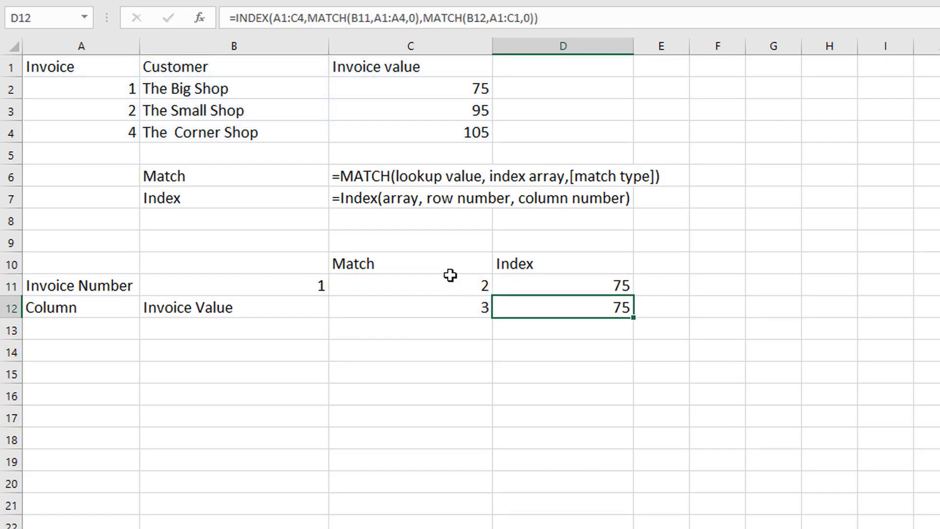
pyautogui.click(554, 276)
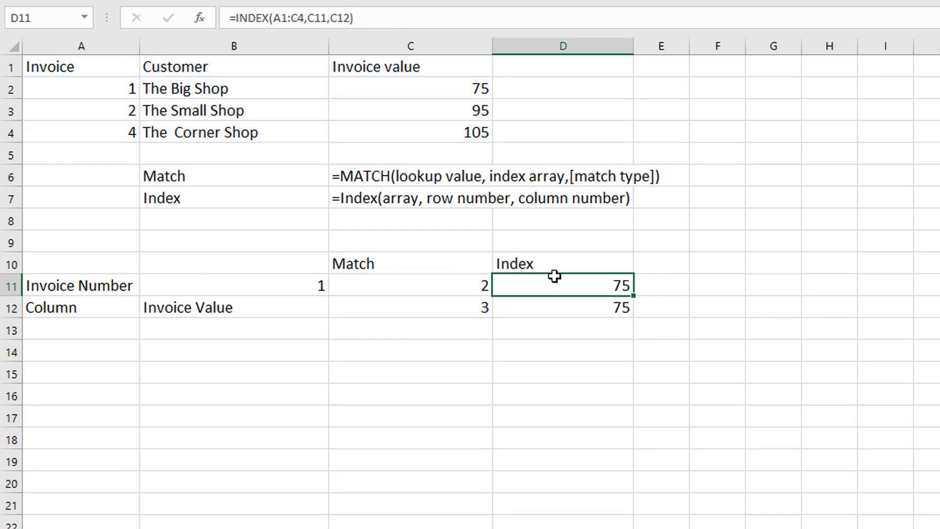
pyautogui.click(550, 310)
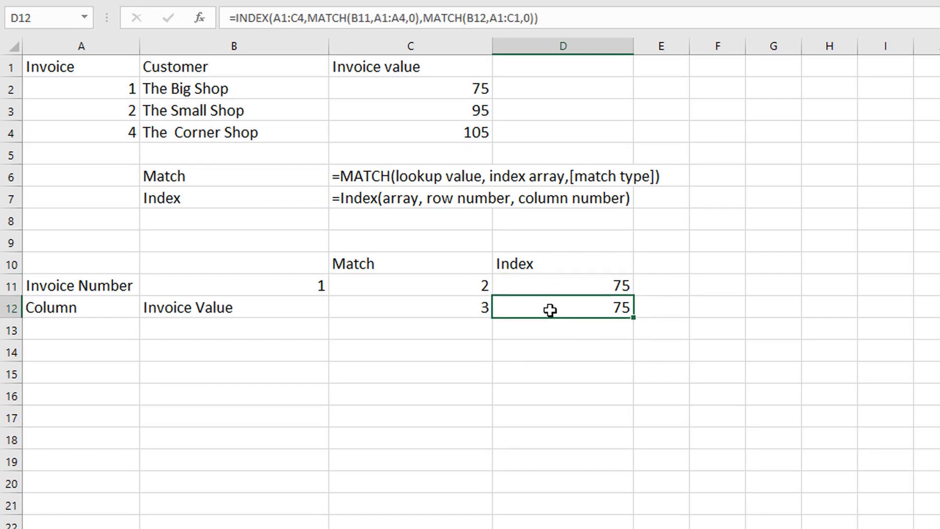
# - Insert blank cells at C1:C4, shifting cells right so Invoice value moves to column D
pyautogui.moveTo(405, 60); pyautogui.dragTo(387, 127)
pyautogui.rightClick(387, 128)
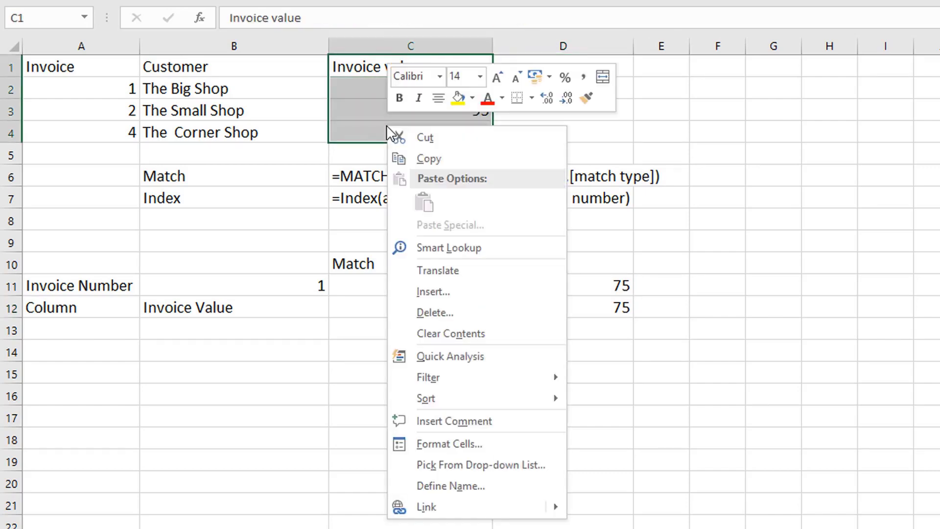
pyautogui.click(471, 292)
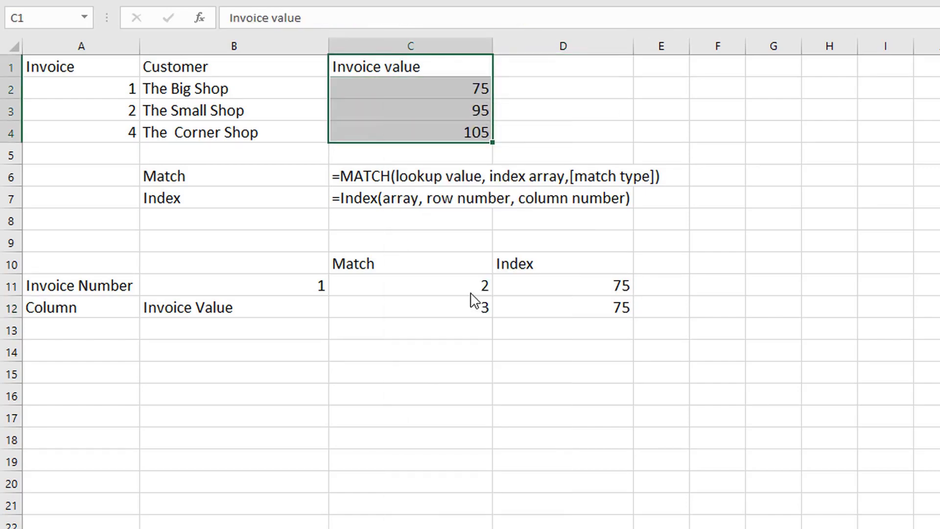
pyautogui.click(433, 339)
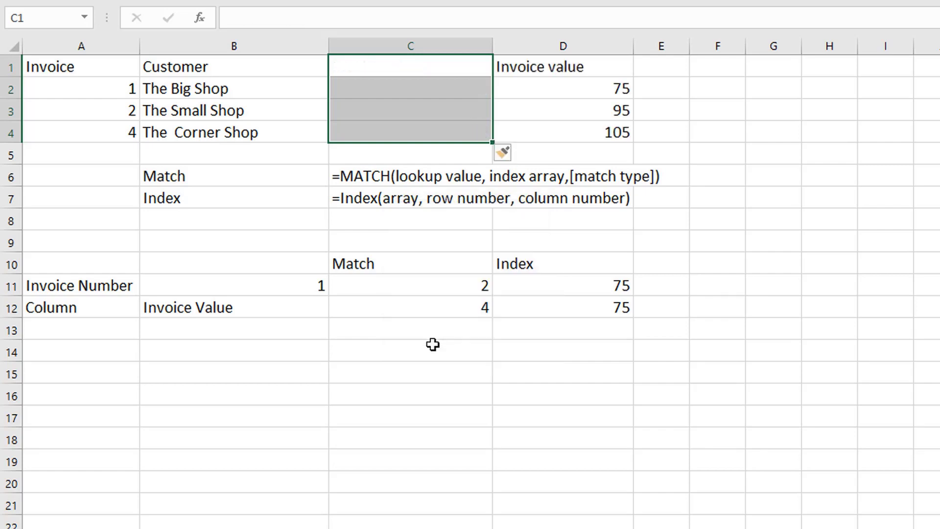
# - Verify C12 now returns 4 and D11, D12 formulas adjusted, both still giving 75
pyautogui.click(421, 271)
pyautogui.click(422, 301)
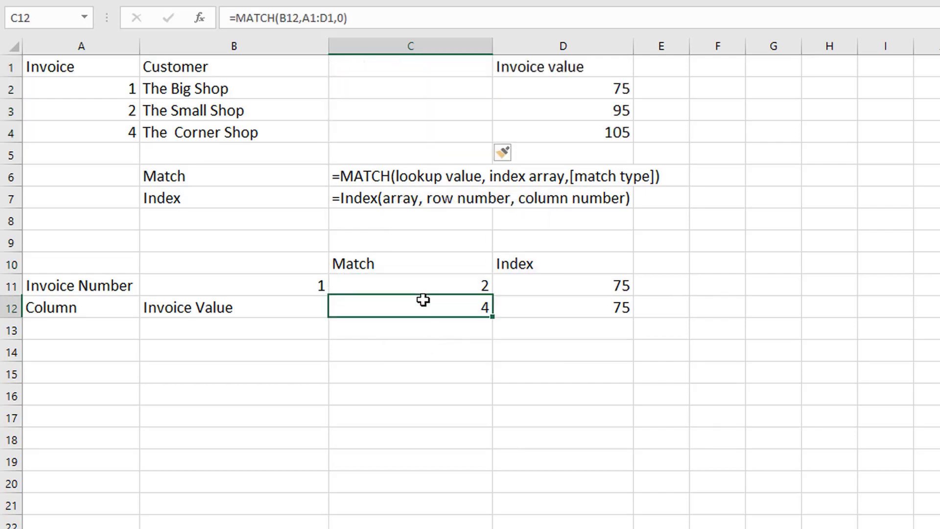
pyautogui.click(442, 258)
pyautogui.click(537, 260)
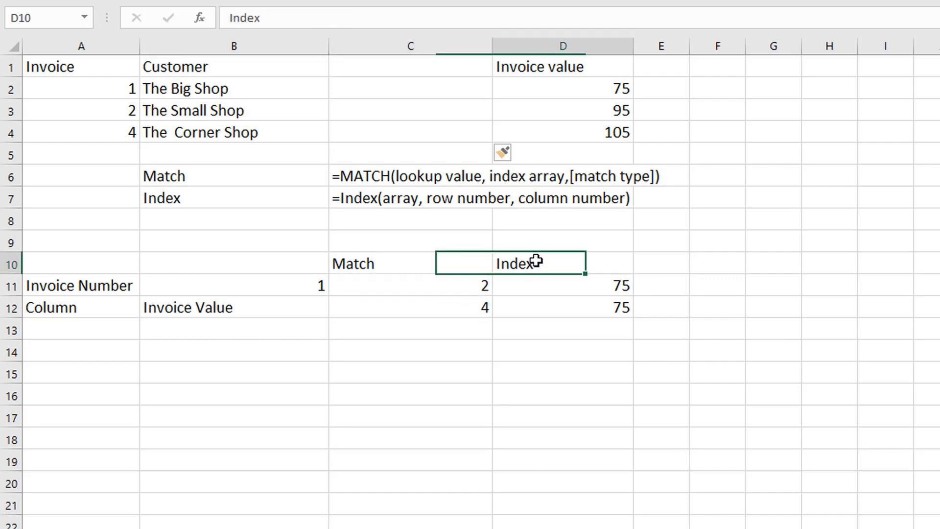
pyautogui.click(544, 288)
pyautogui.click(544, 301)
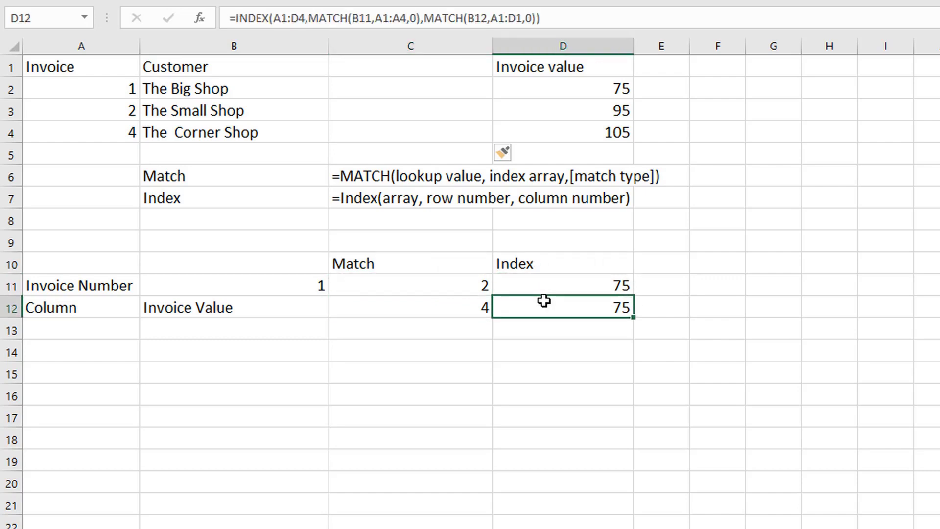